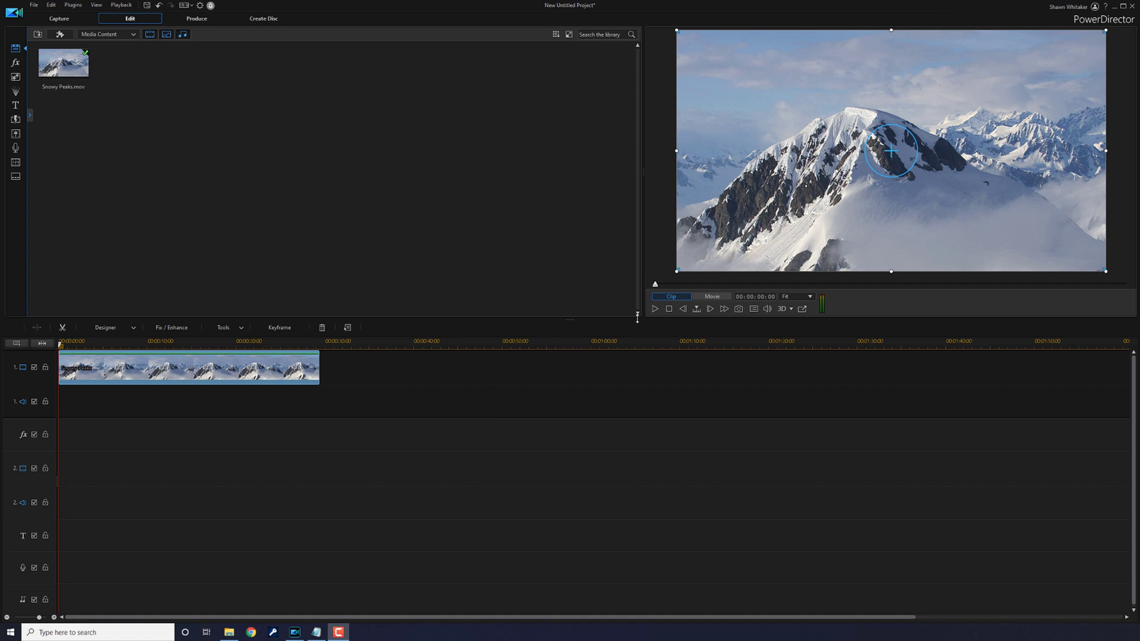
click(663, 373)
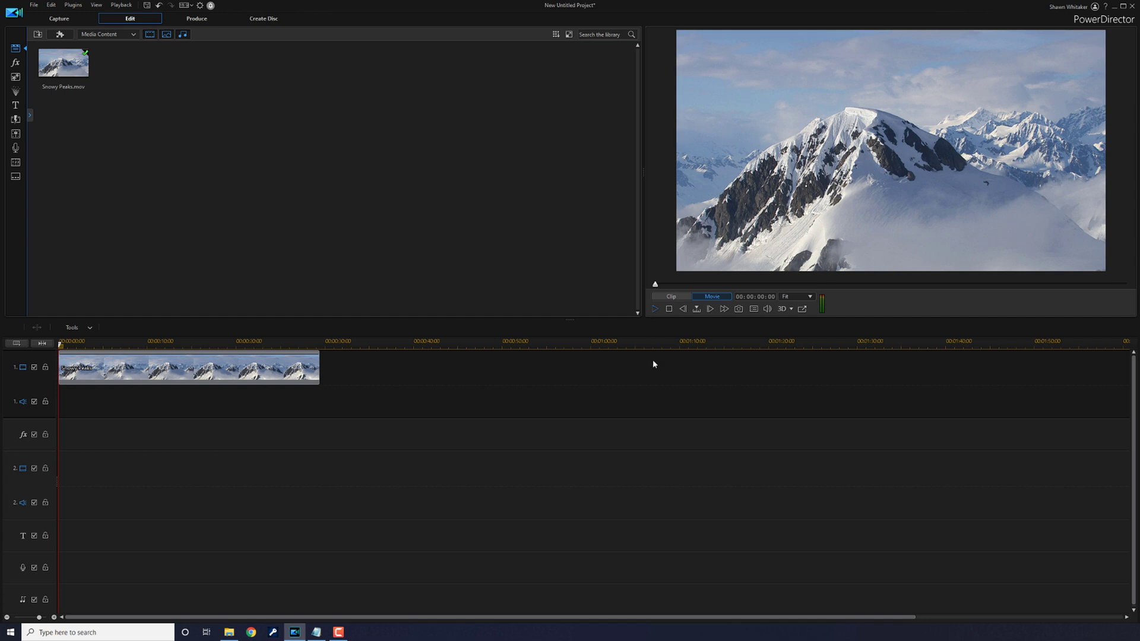
key(space)
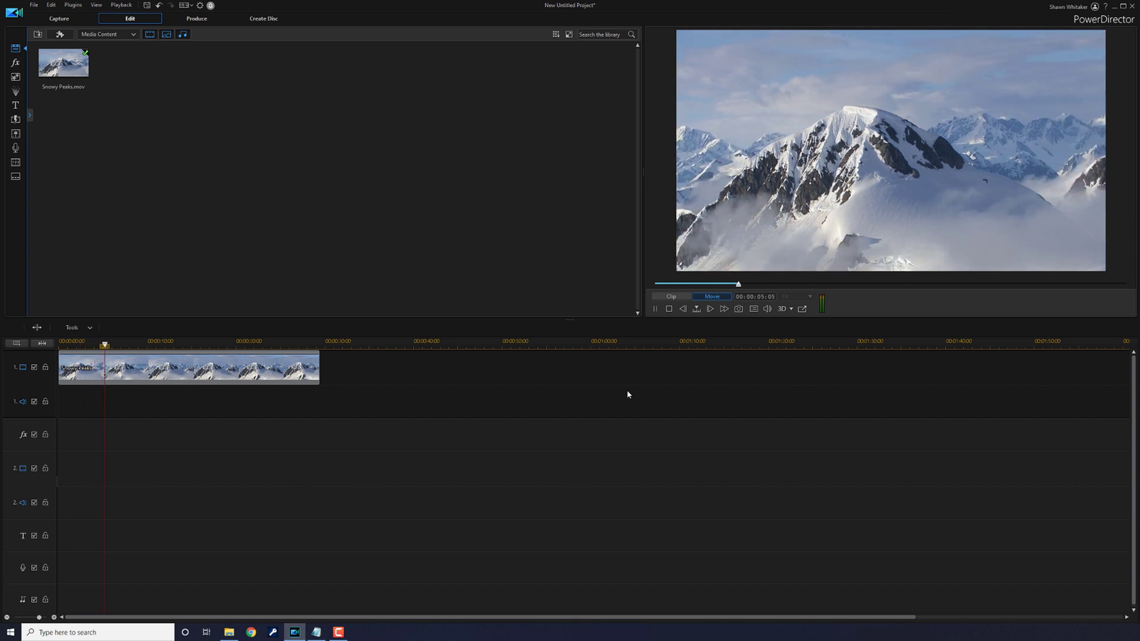
key(ctrl+slash)
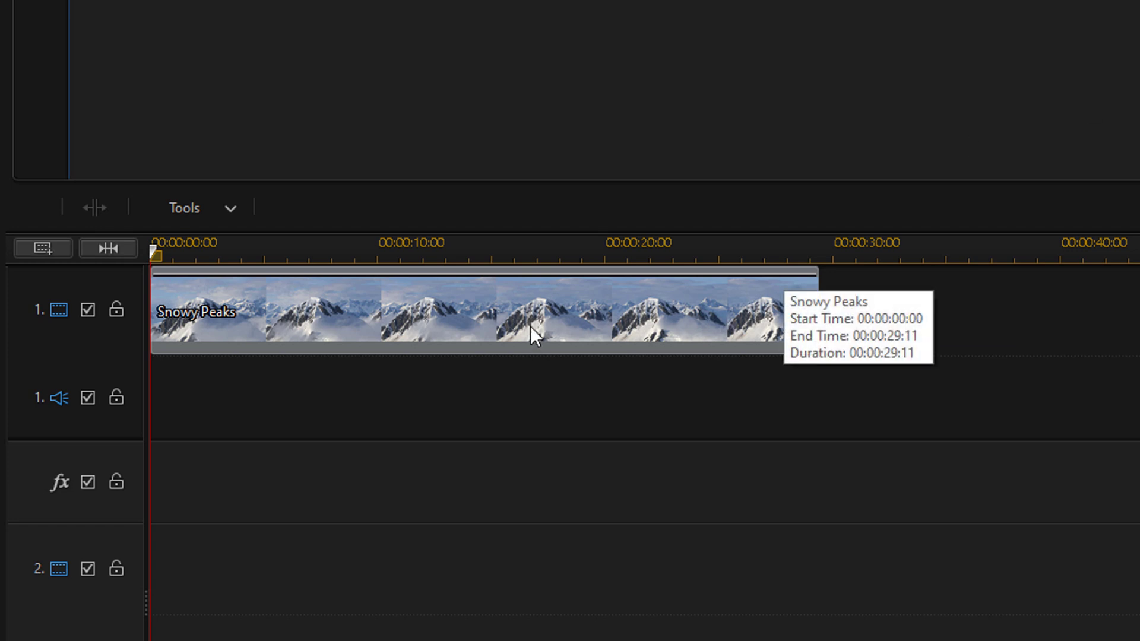
Give the Snowy Peaks clip a rectangular mask (width 0.750, height 1.000) in Mask Designer
click(529, 326)
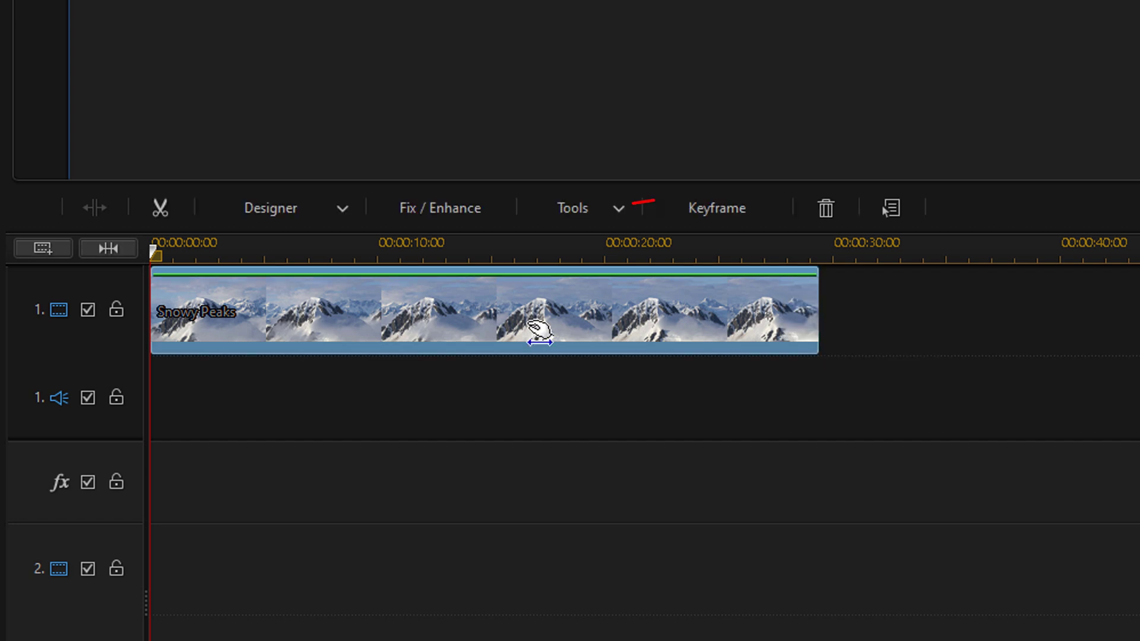
click(341, 209)
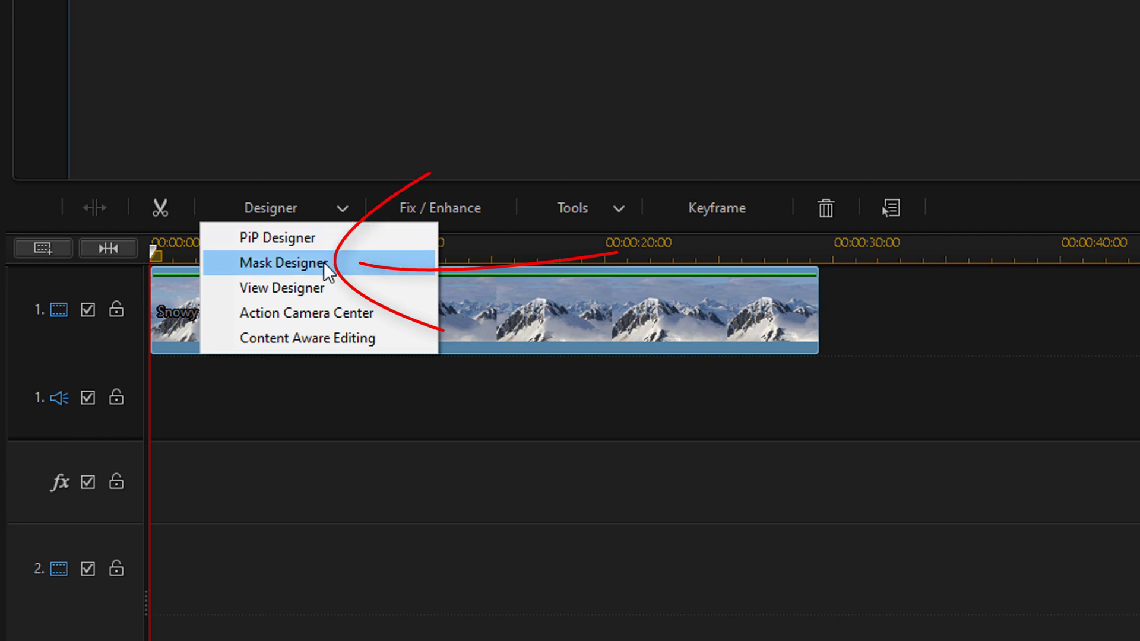
click(324, 265)
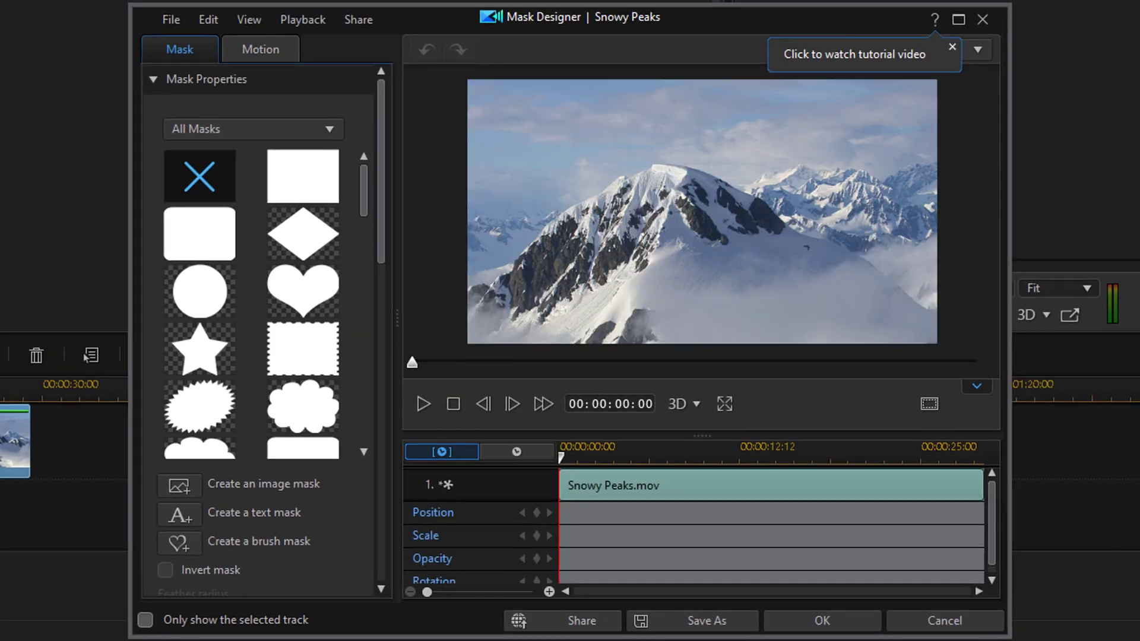
click(305, 180)
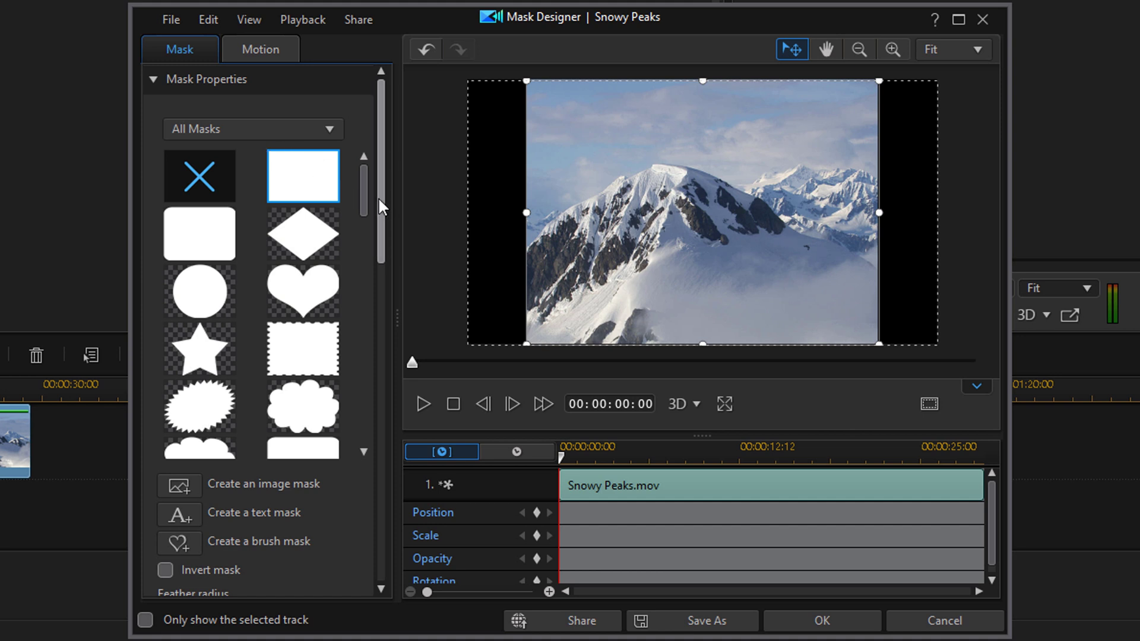
drag(380, 197, 373, 423)
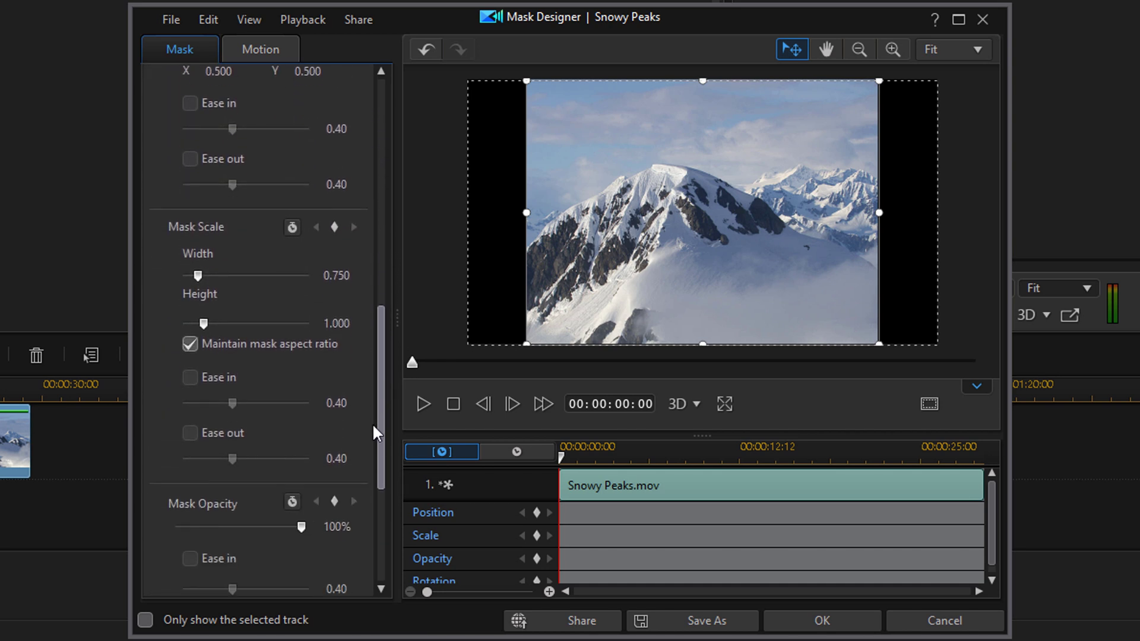
Unlock the mask aspect ratio, then set mask width to 1.000 and height to 0.001
click(187, 343)
double_click(354, 275)
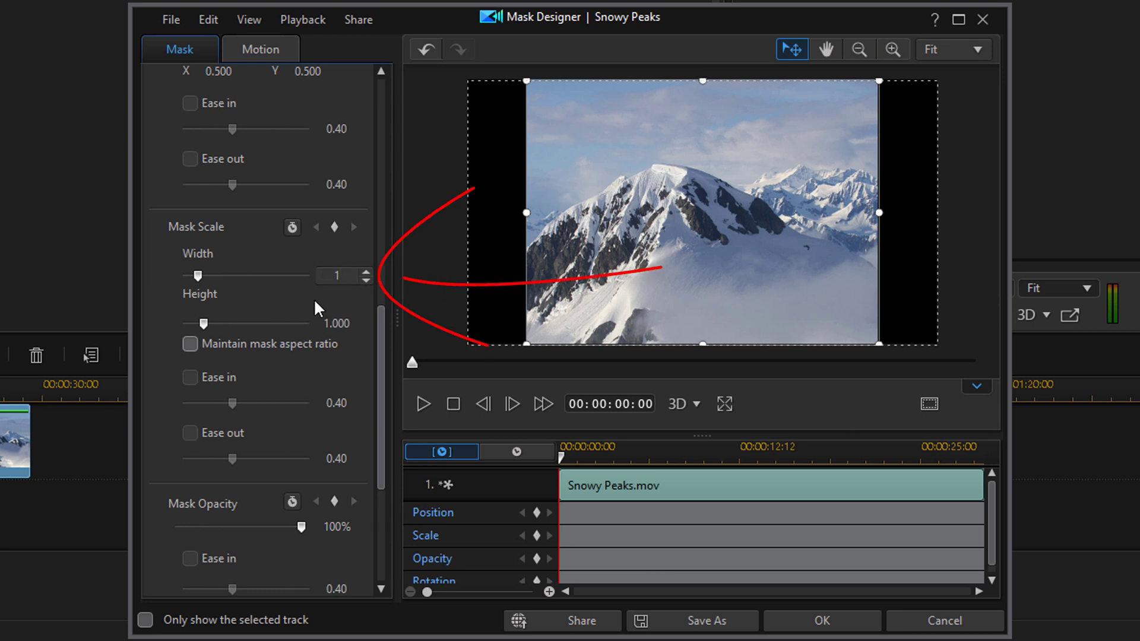
key(Return)
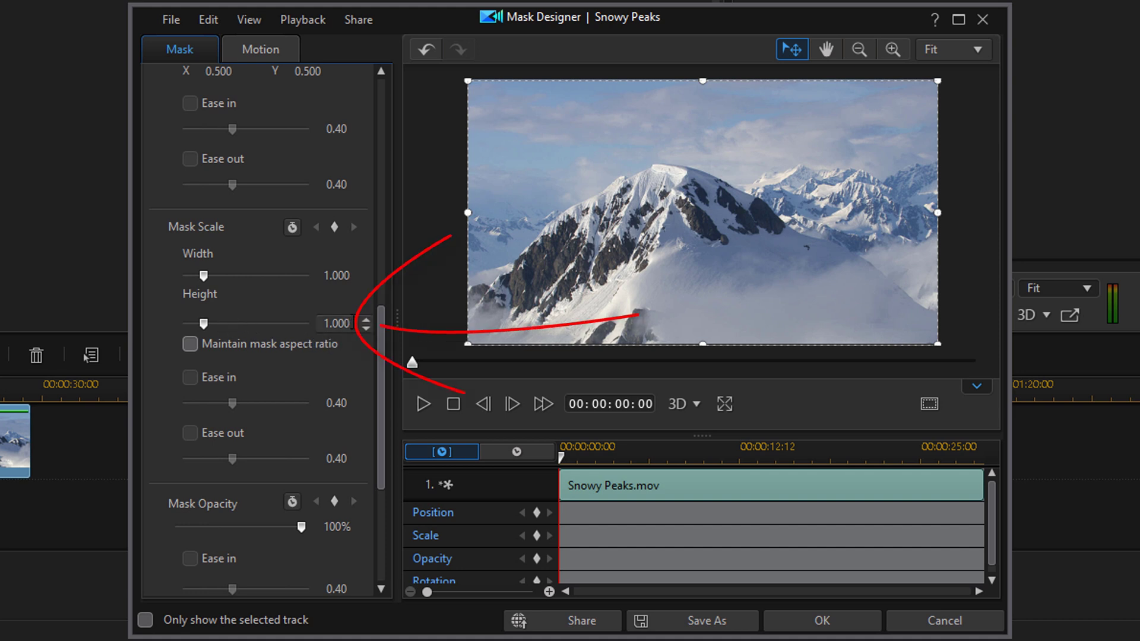
click(341, 323)
key(BackSpace)
text(0)
key(Return)
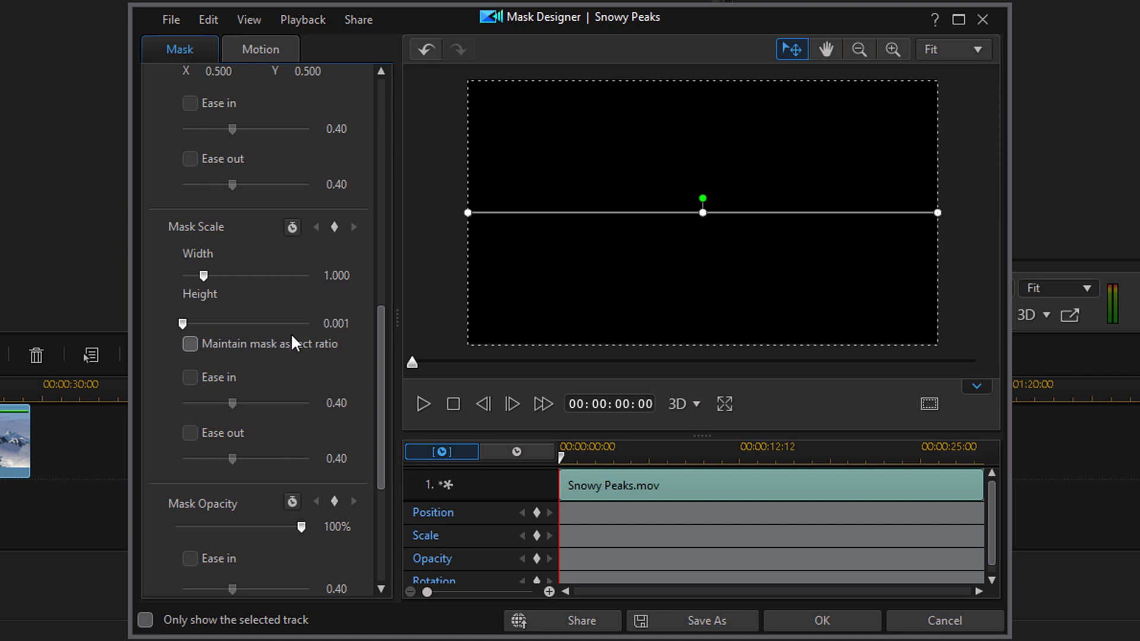
Add a Scale keyframe at 00:00:00:00 and move the playhead to 00:00:05:00
click(536, 536)
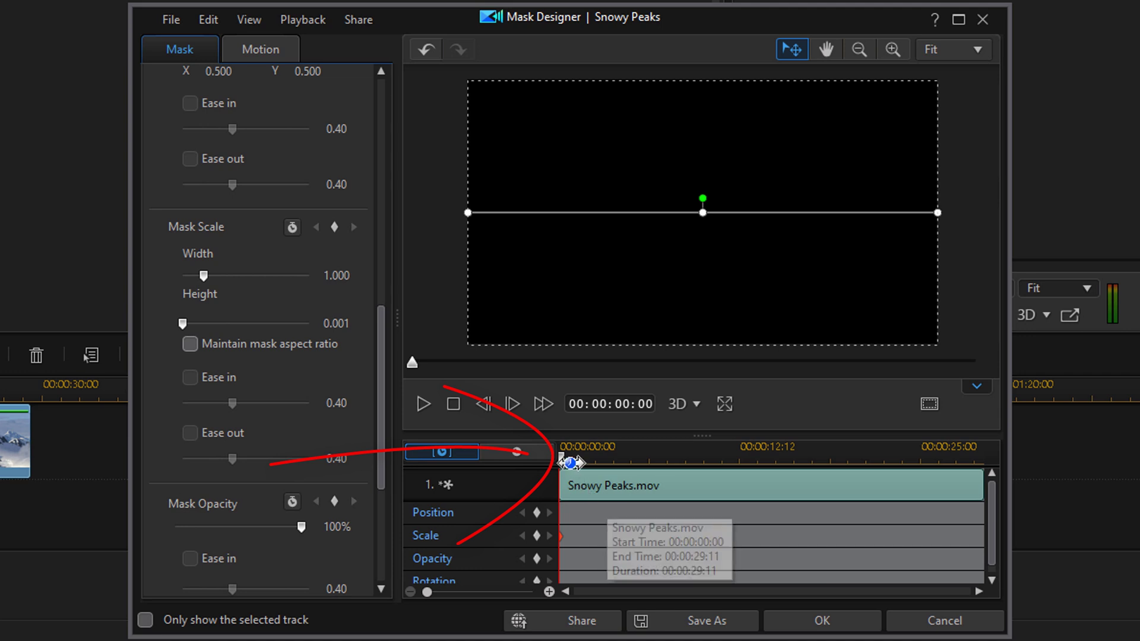
drag(560, 458, 635, 468)
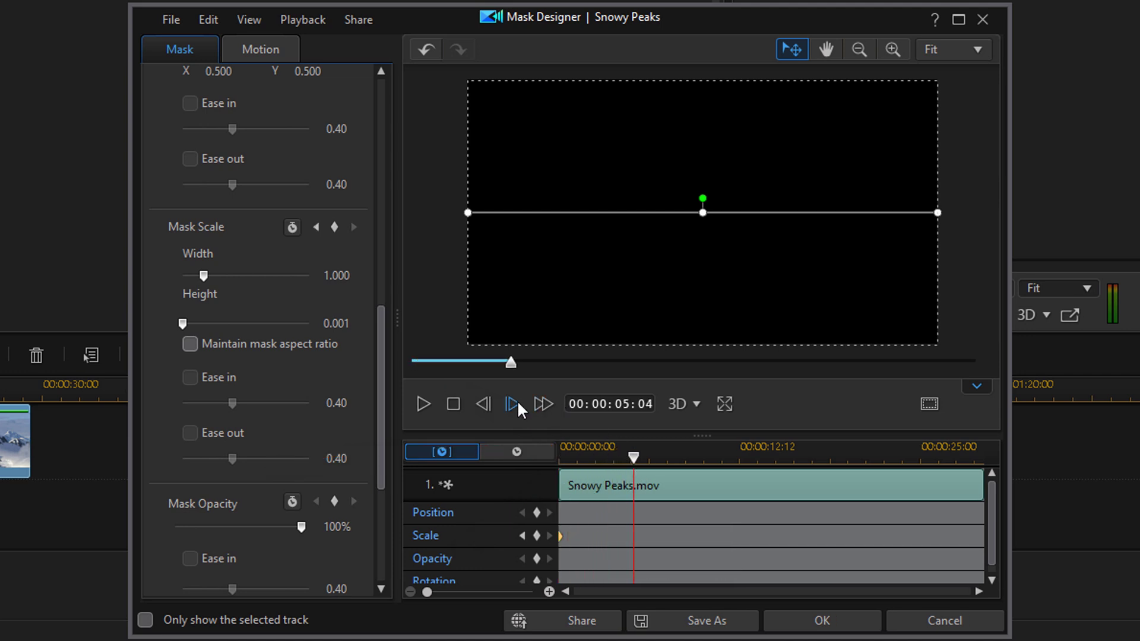
click(489, 407)
click(489, 407)
click(489, 408)
click(489, 407)
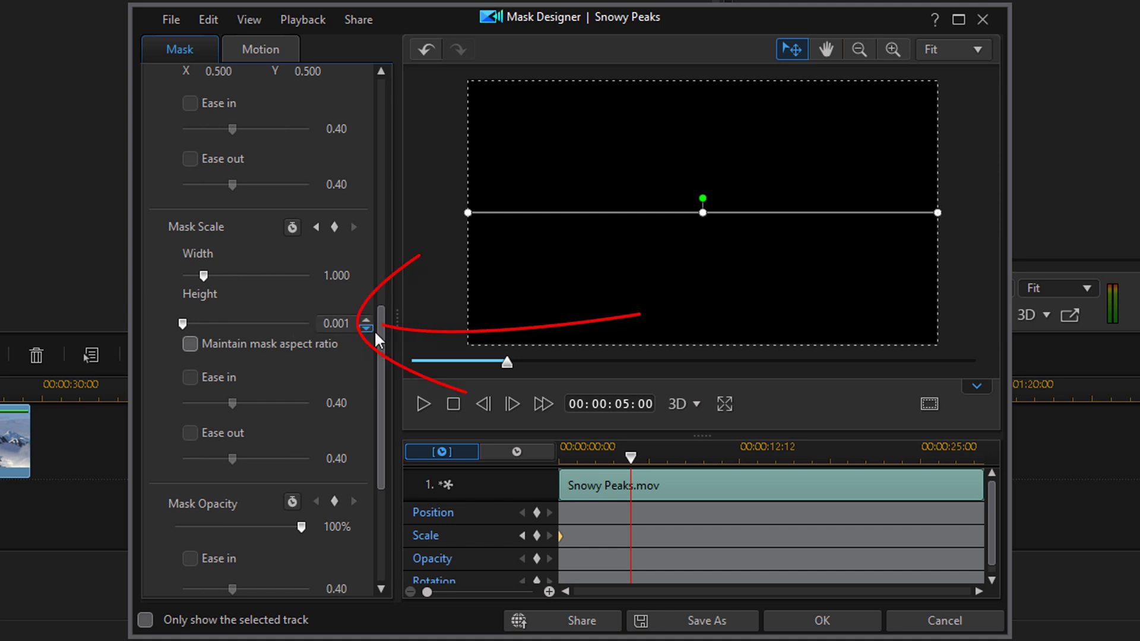
Set mask height to 1 at five seconds, creating a second Scale keyframe
drag(353, 323, 291, 317)
text(1)
key(Return)
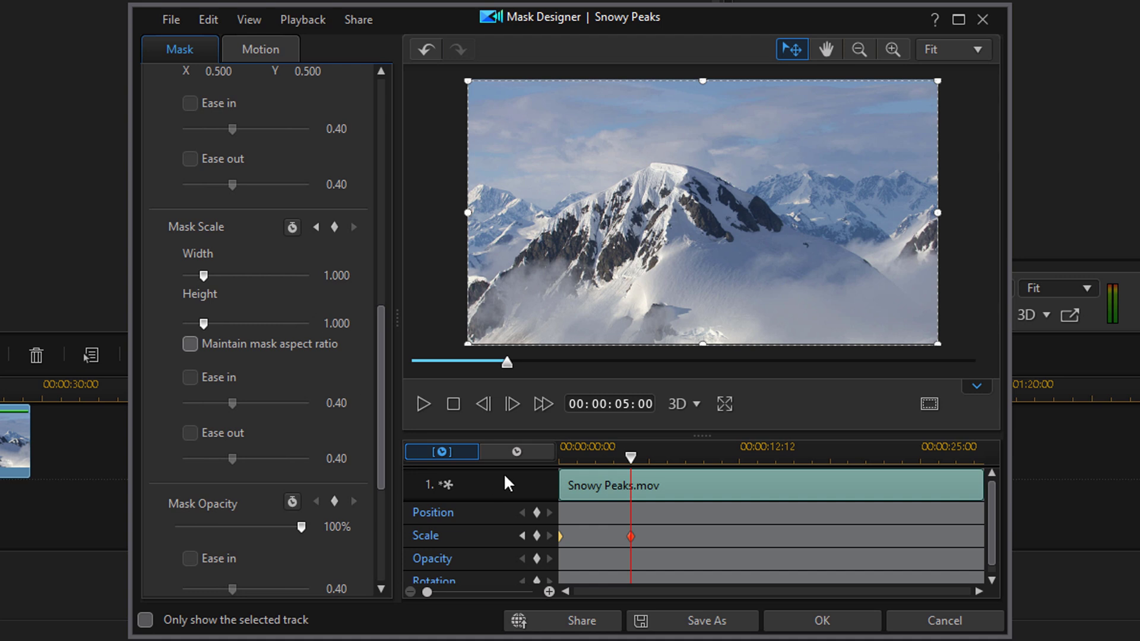
drag(631, 457, 623, 493)
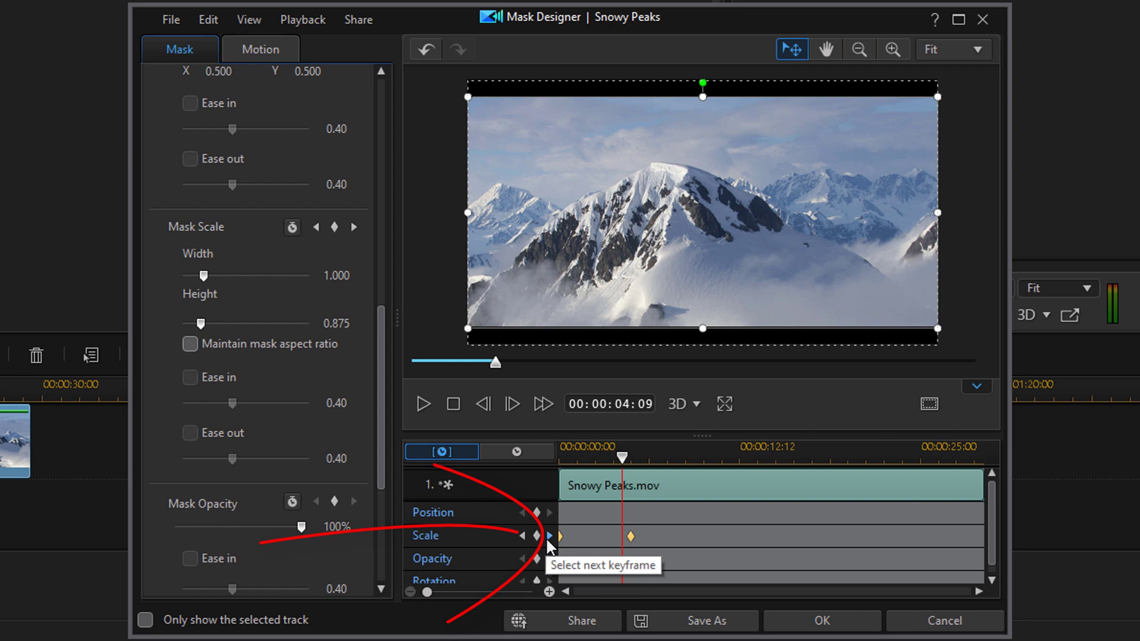
Change the five-second Scale keyframe's mask height to 0.800, then scrub back to check
click(549, 536)
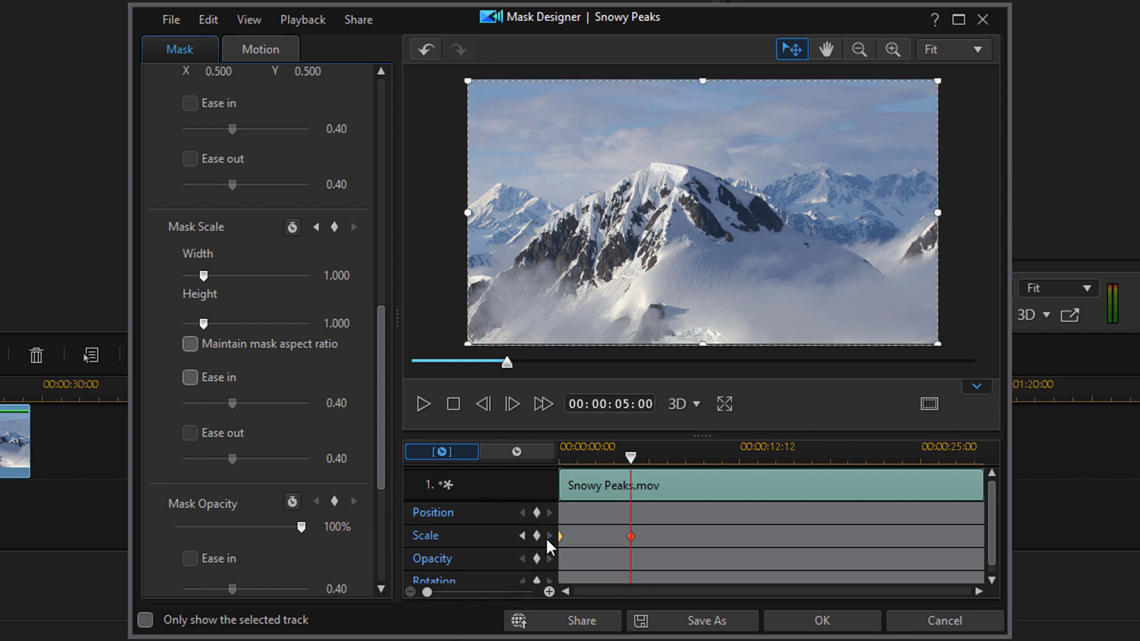
double_click(355, 322)
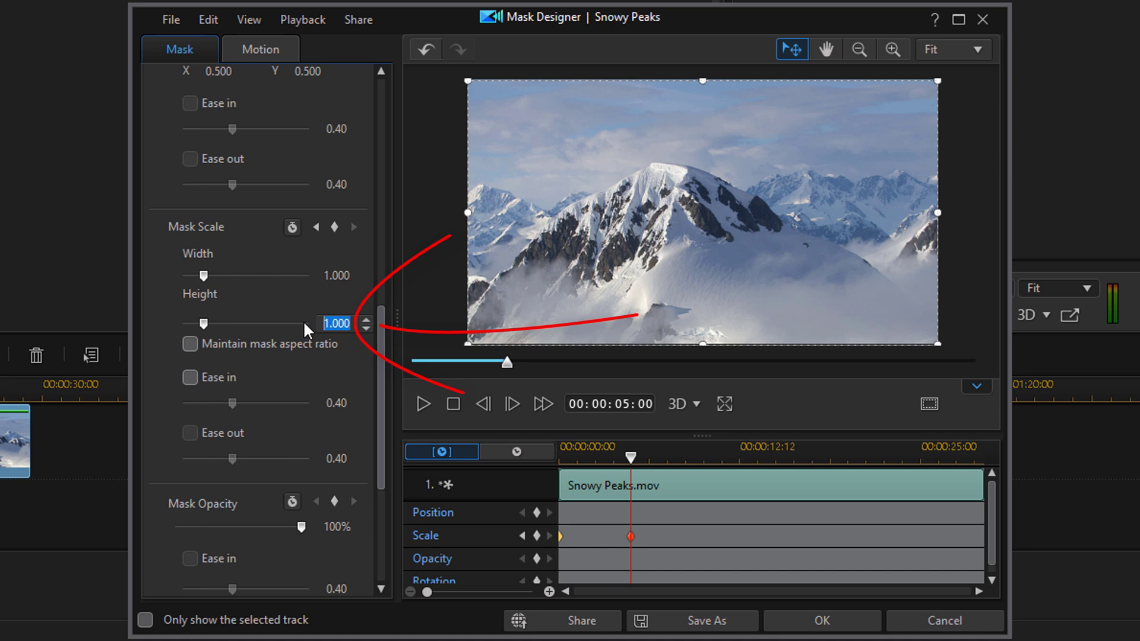
text(0.8)
key(Return)
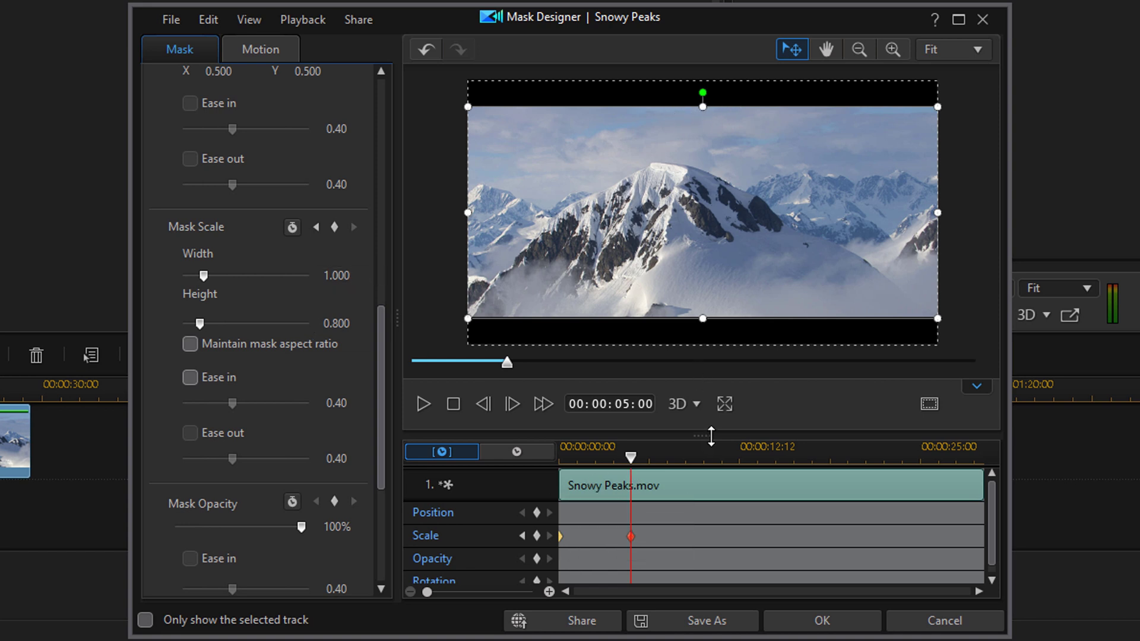
drag(630, 458, 618, 511)
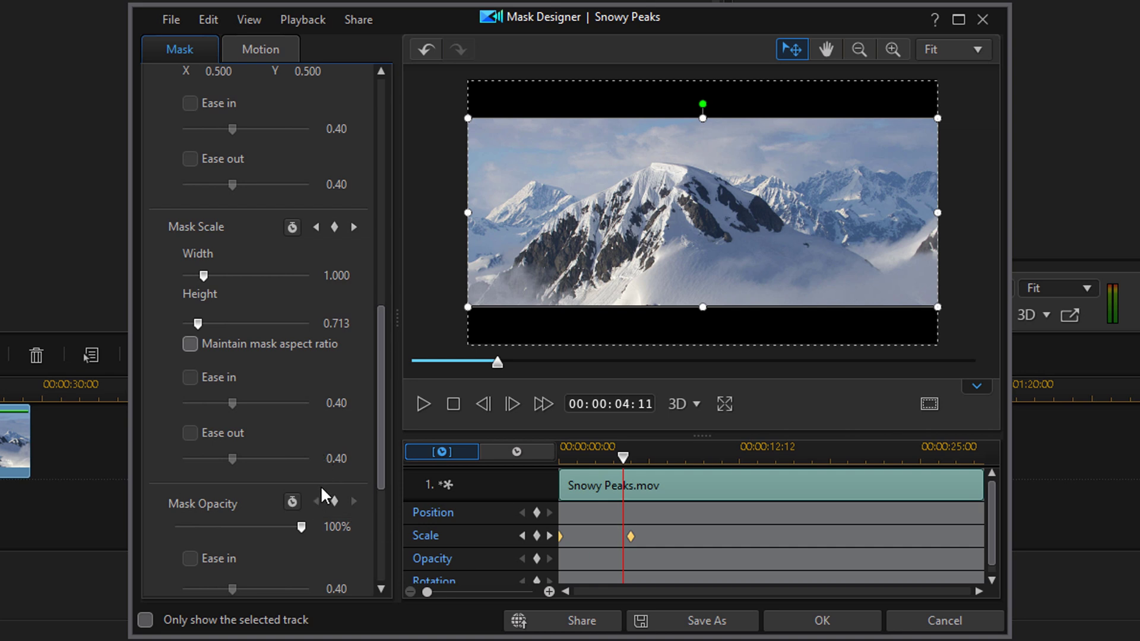
click(546, 538)
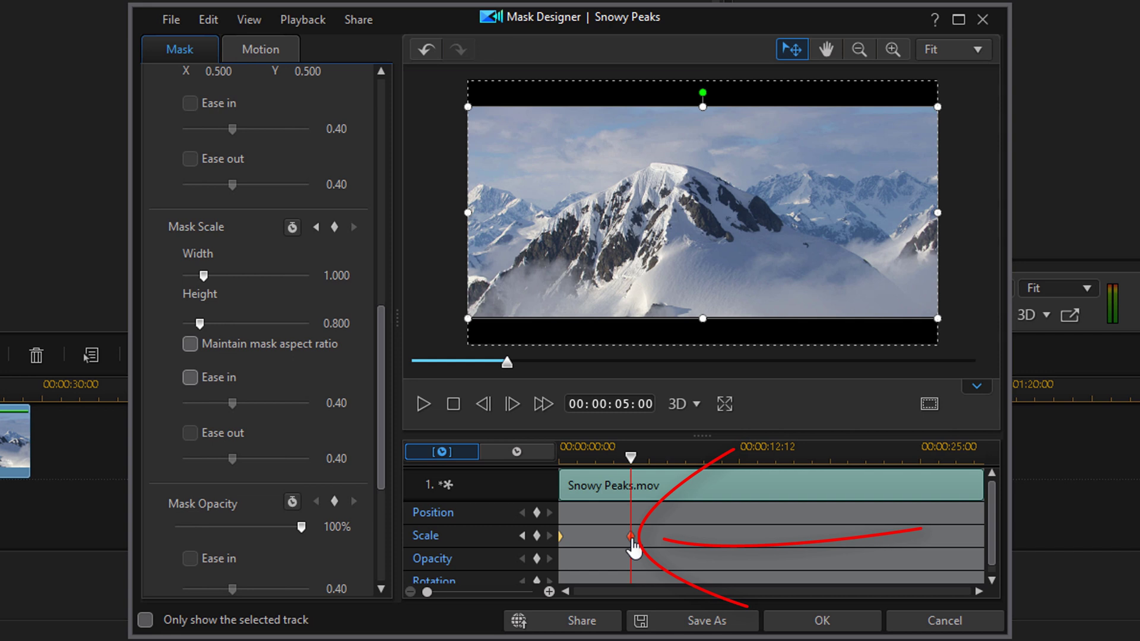
drag(631, 542, 602, 543)
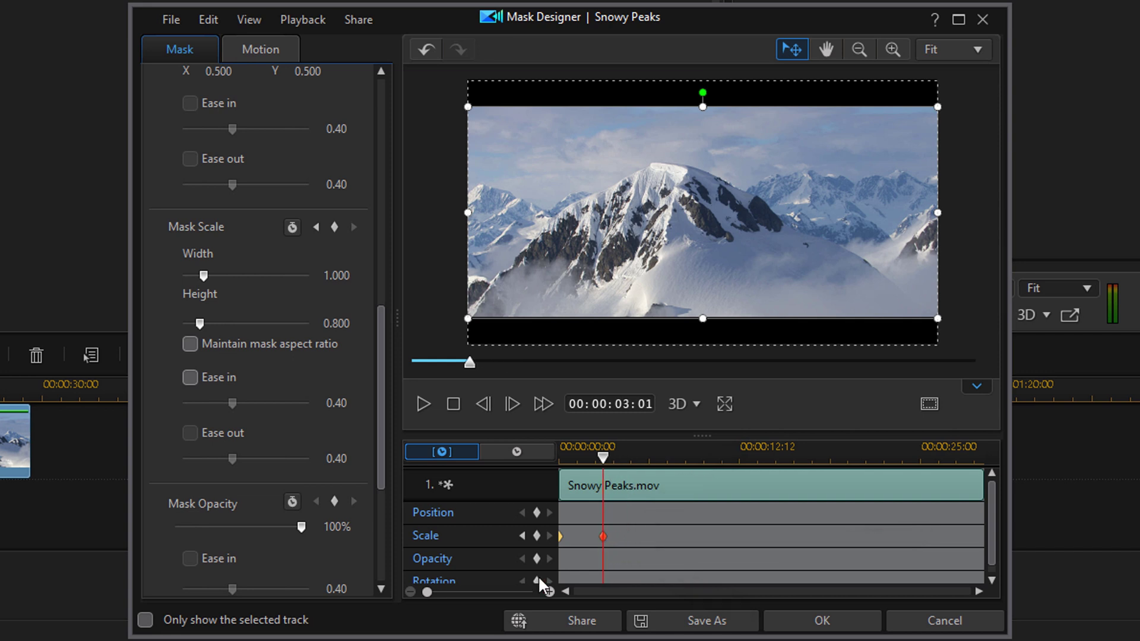
drag(603, 456, 548, 469)
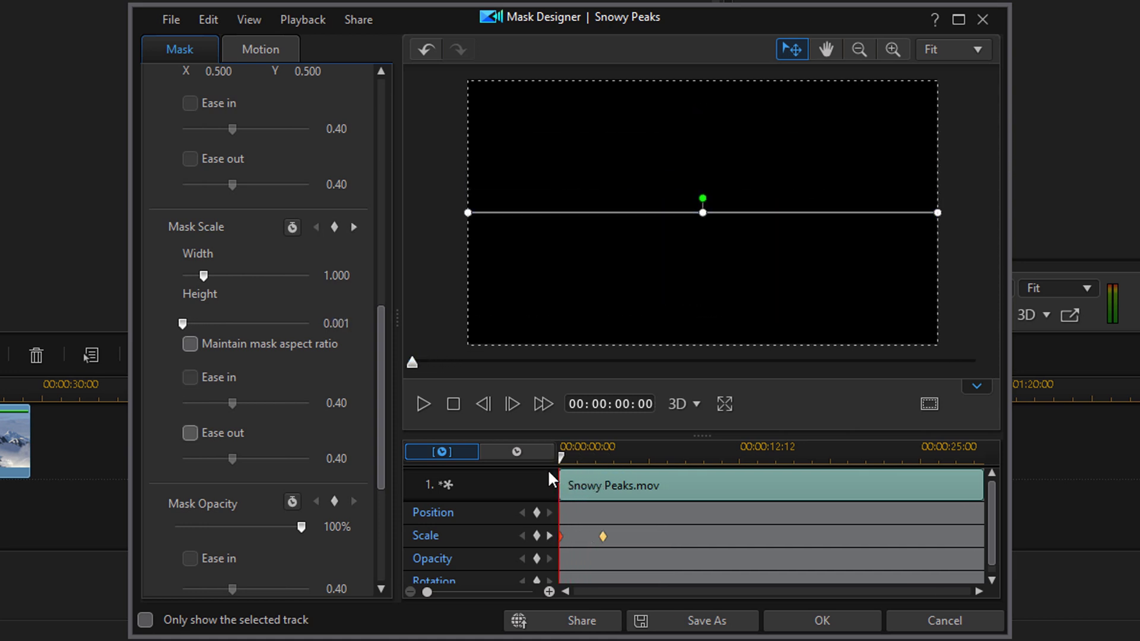
click(603, 536)
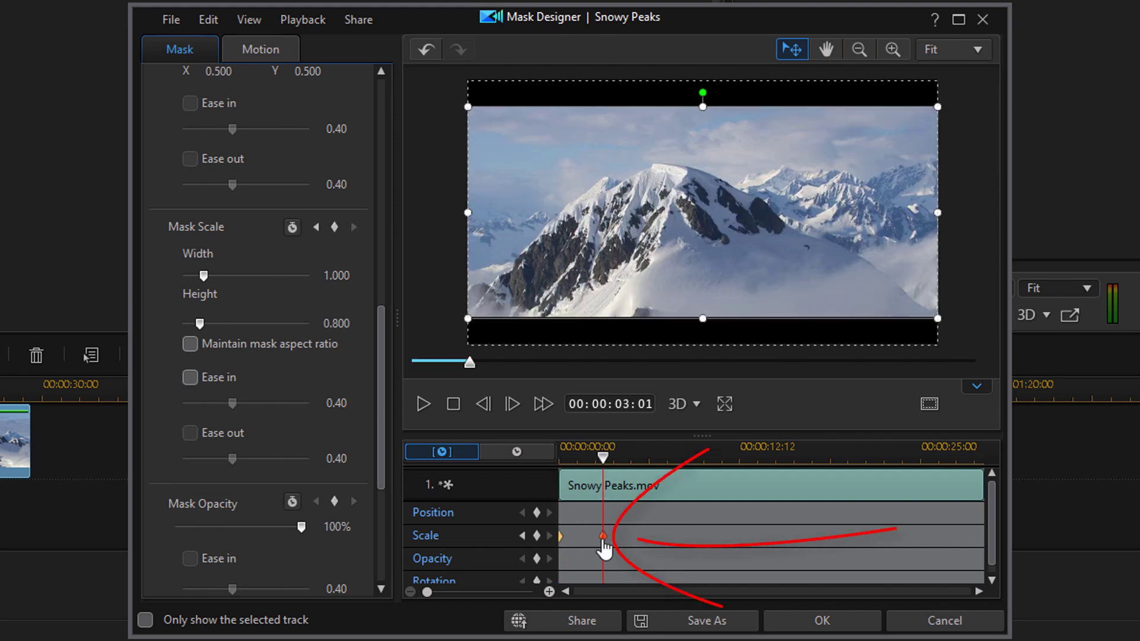
drag(603, 545, 789, 544)
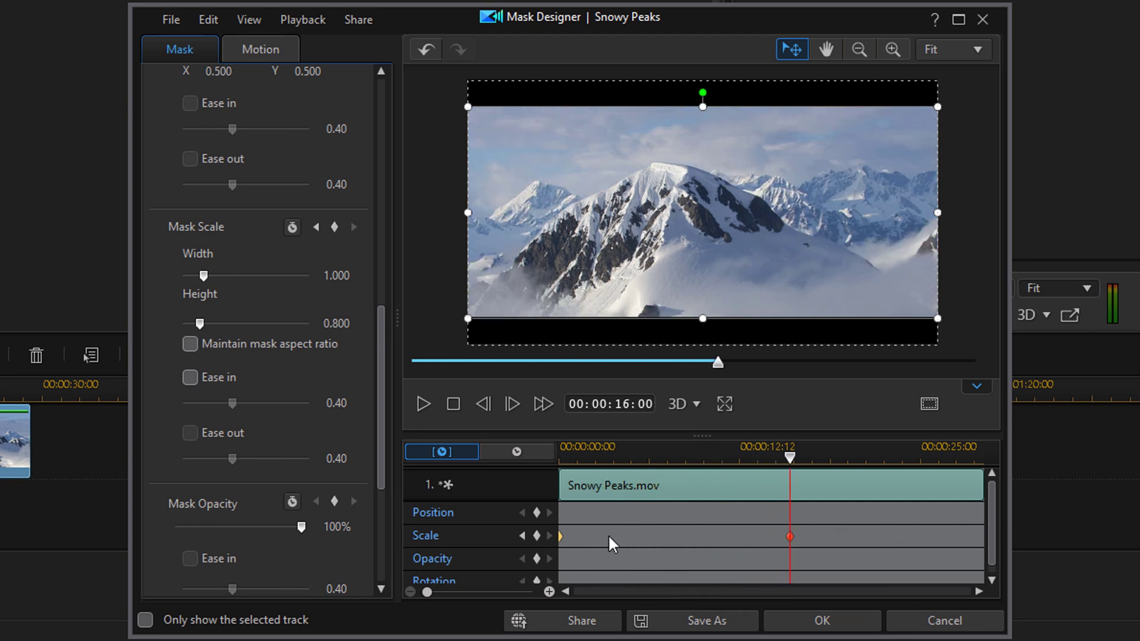
drag(768, 457, 781, 496)
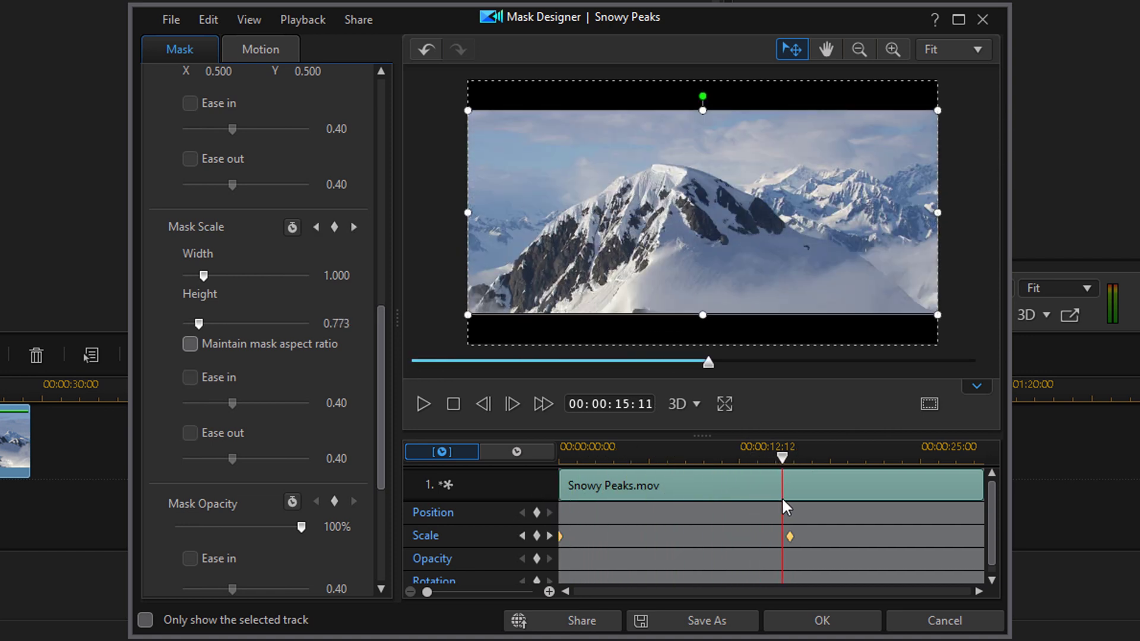
drag(789, 536, 635, 542)
click(483, 404)
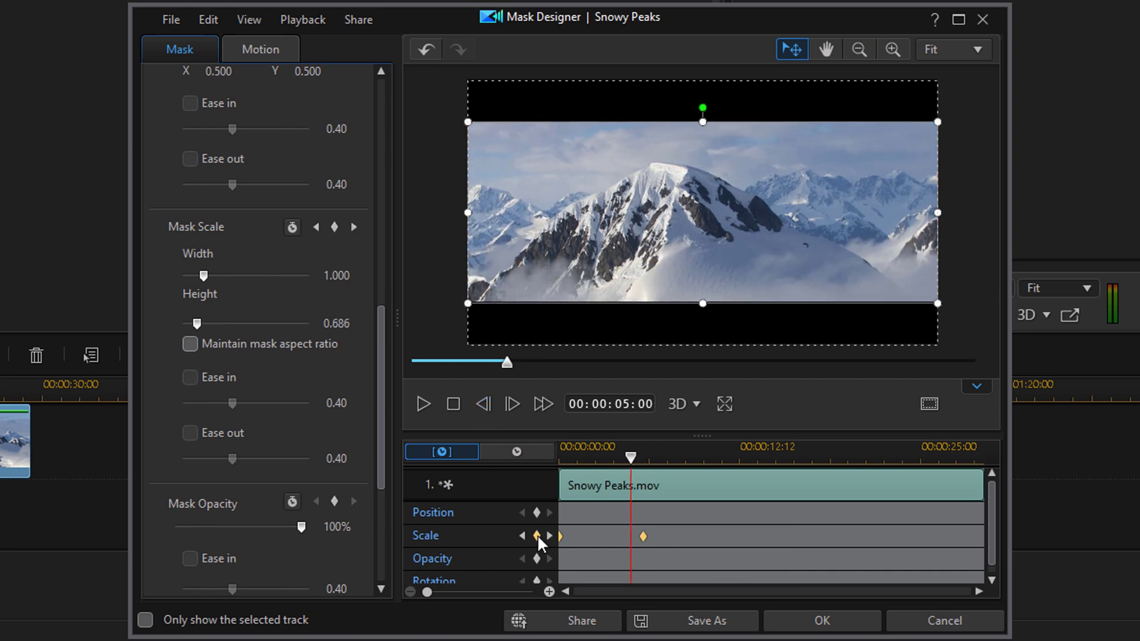
click(336, 323)
text(0.)
click(557, 568)
click(635, 460)
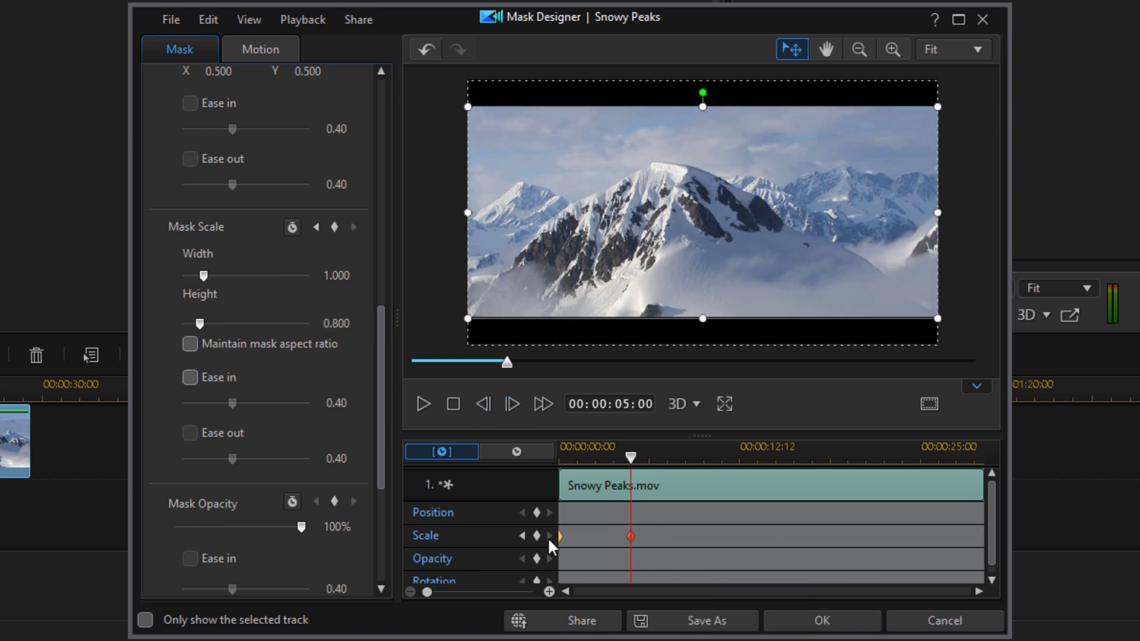
click(483, 403)
click(560, 536)
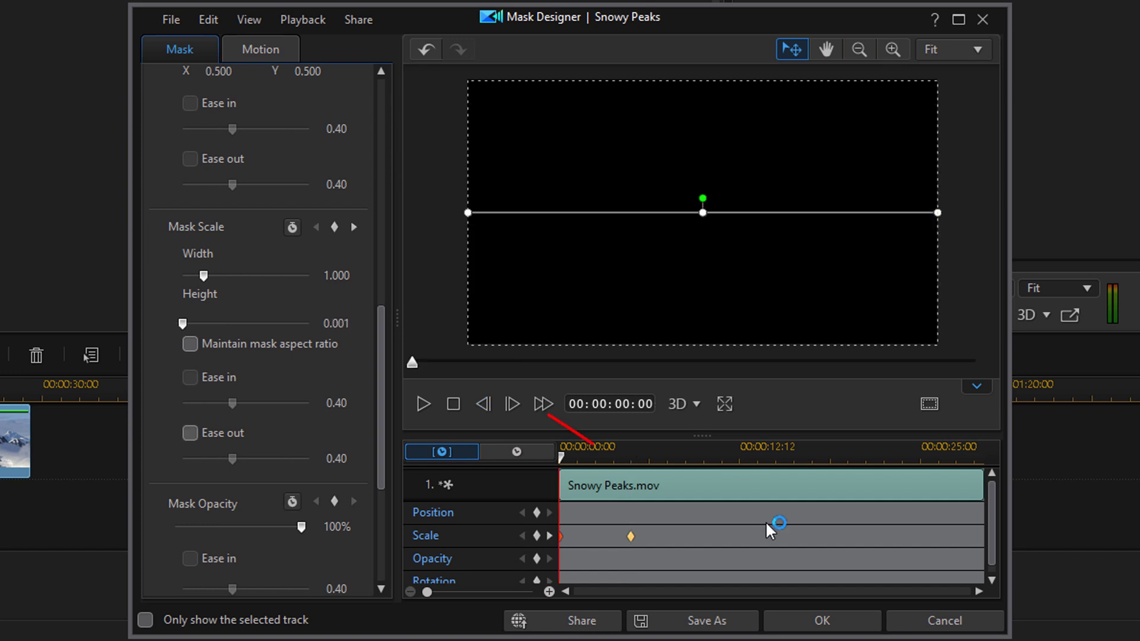
Confirm the keyframed mask with OK, switch the preview to Movie and play it
click(822, 621)
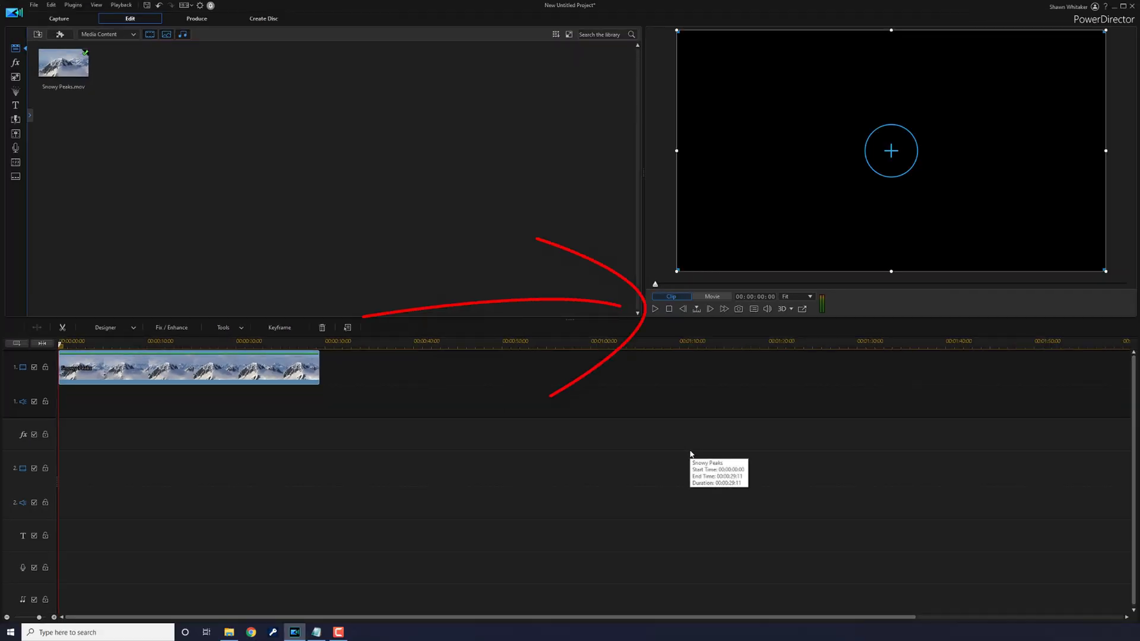
click(710, 297)
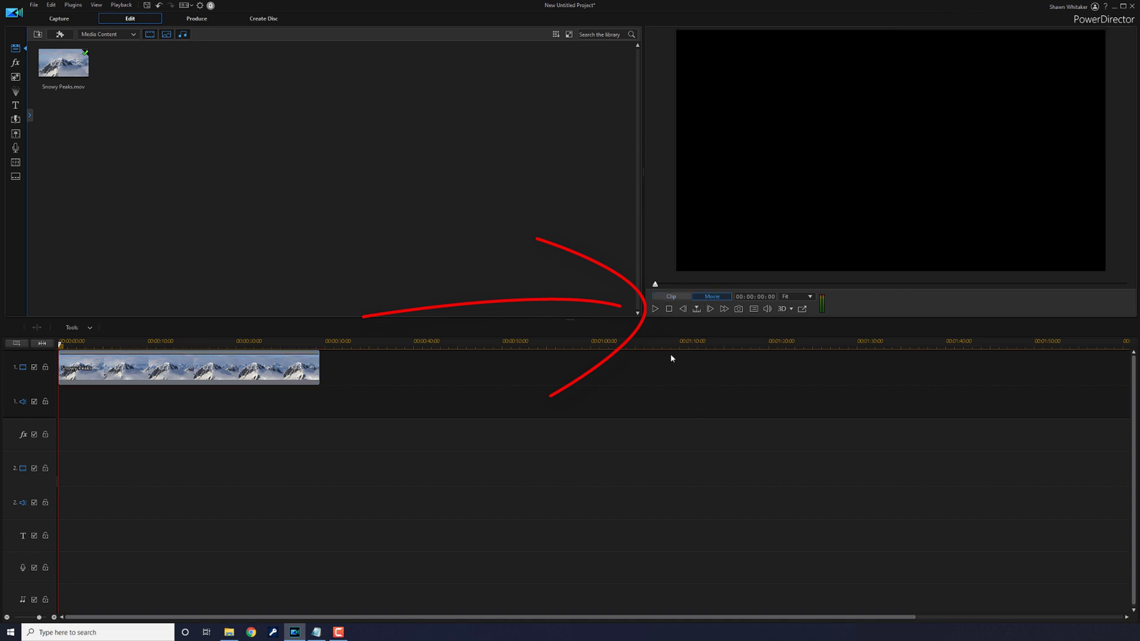
click(655, 310)
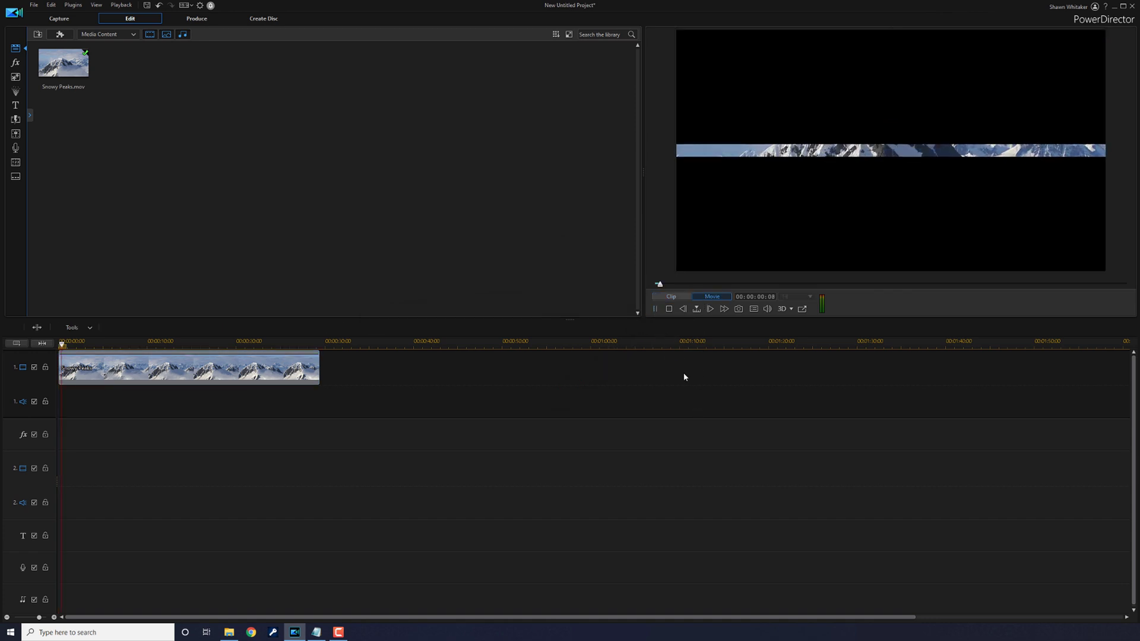